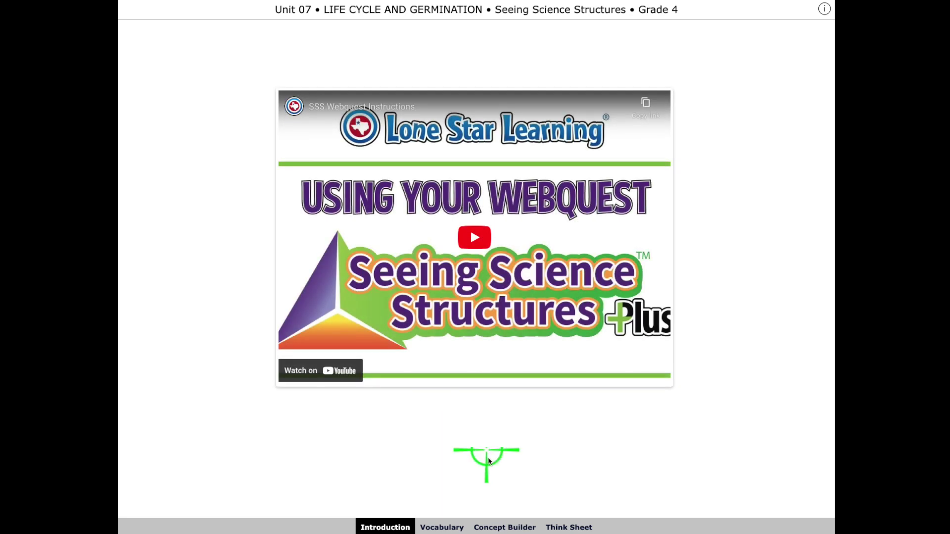
# - Preview the Vocabulary, Concept Builder and Think Sheet sections from the bottom bar
pyautogui.click(434, 528)
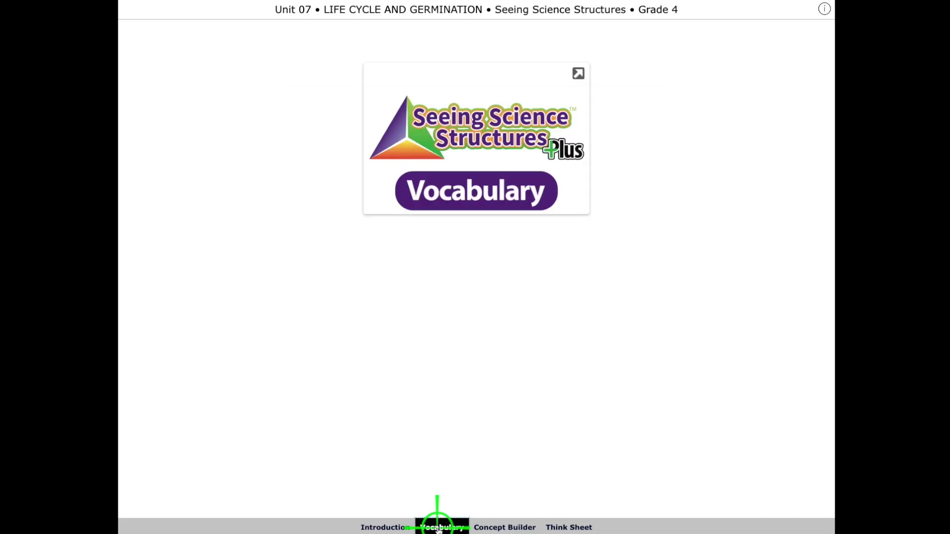
pyautogui.click(508, 527)
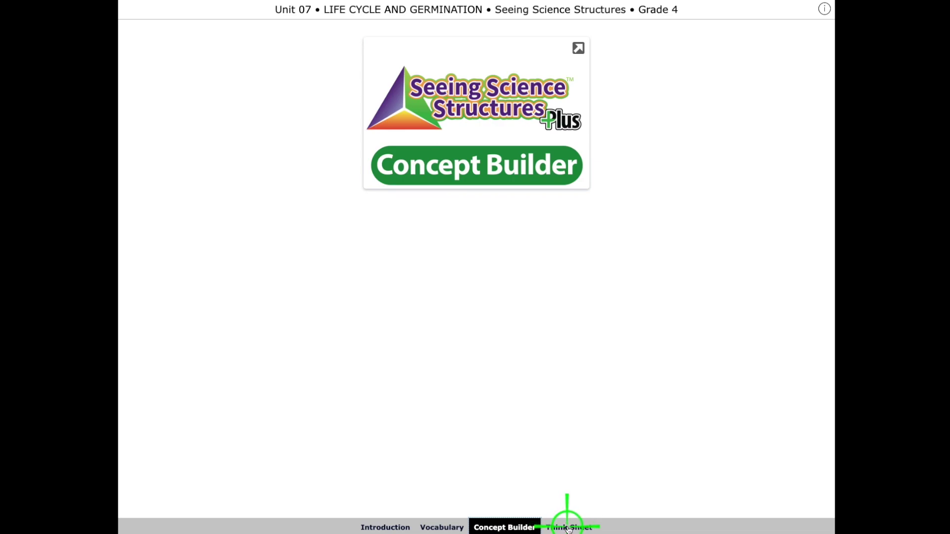
pyautogui.click(568, 527)
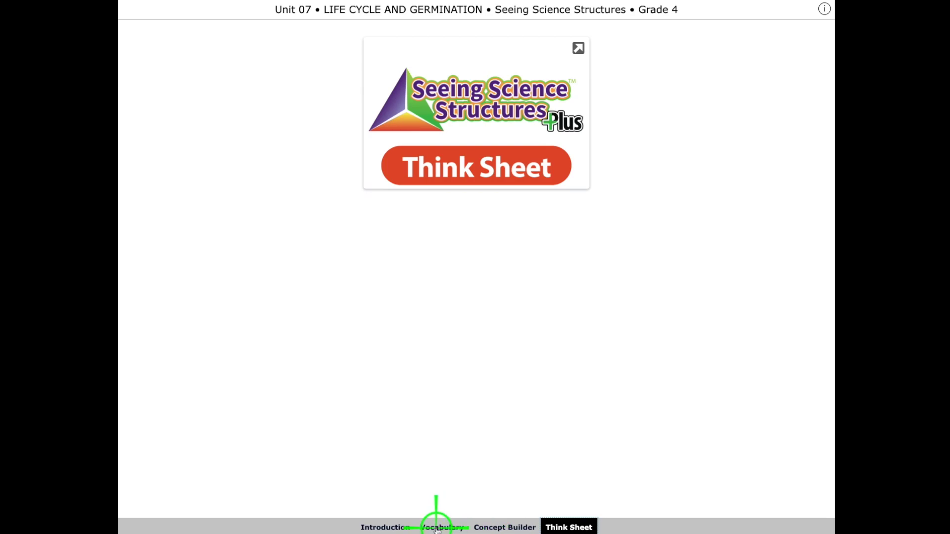
# - Return to the Vocabulary section and launch the flashcard activity in study mode
pyautogui.click(441, 528)
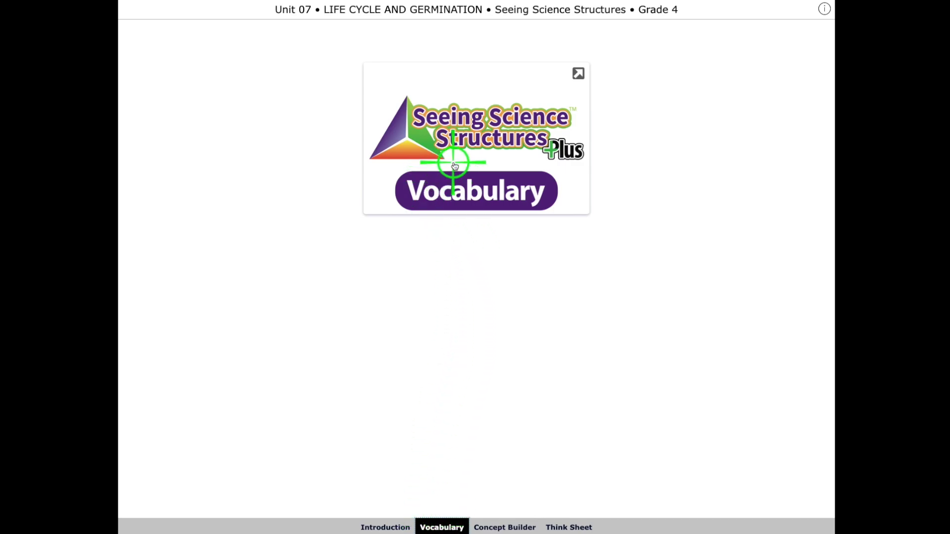
pyautogui.click(455, 167)
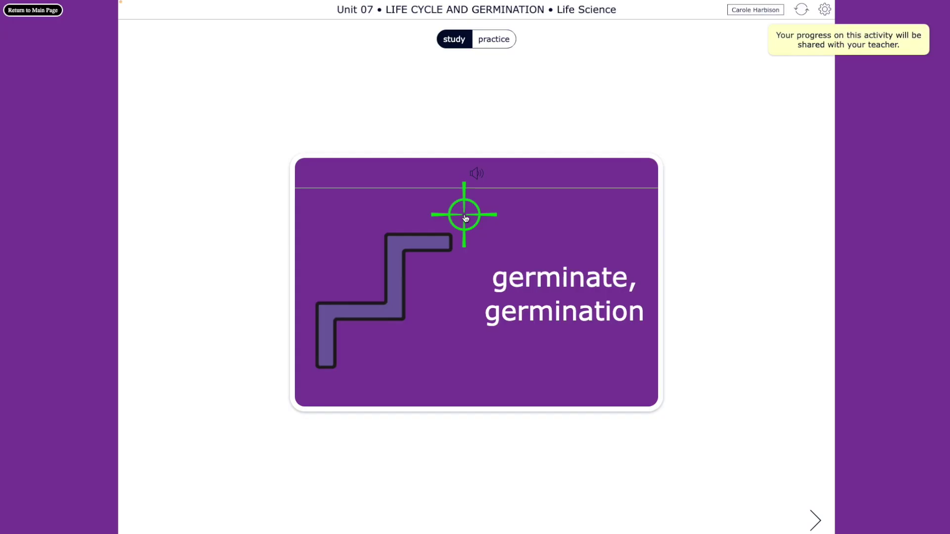
# - Flip the germination card to its definition and back, switch to practice mode, then exit the flashcards
pyautogui.click(471, 256)
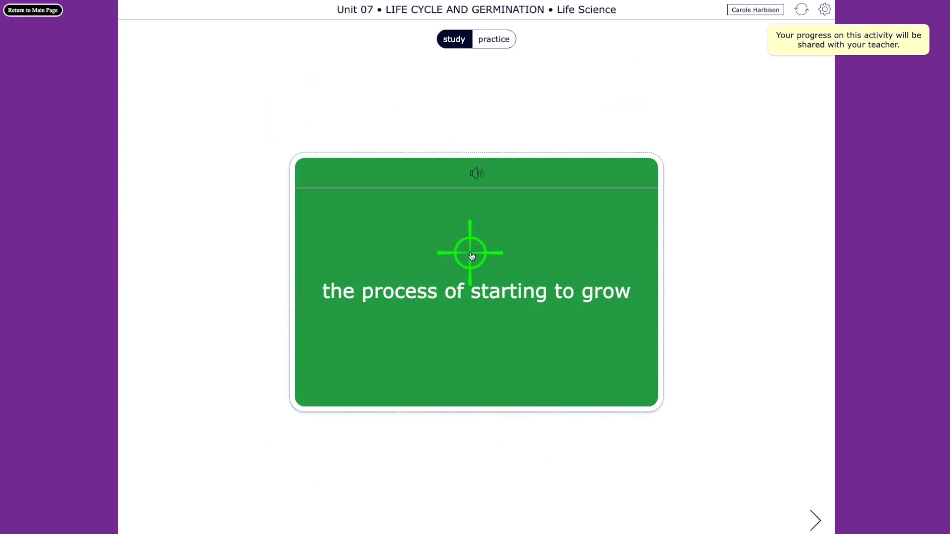
pyautogui.click(471, 256)
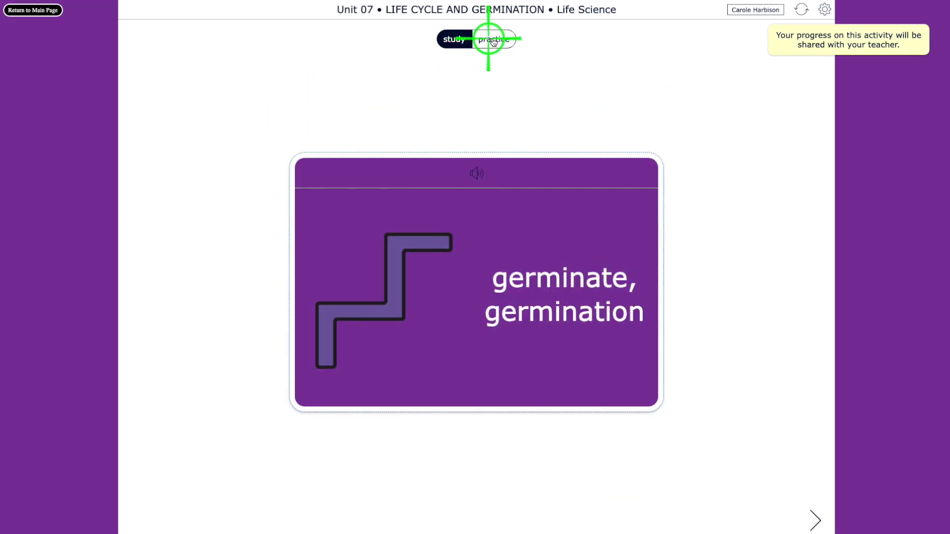
pyautogui.click(495, 38)
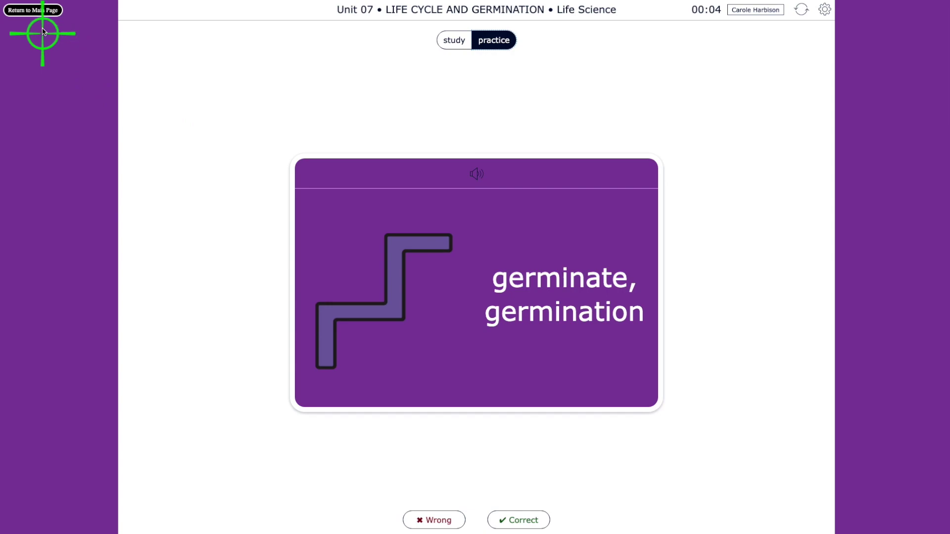
pyautogui.click(40, 13)
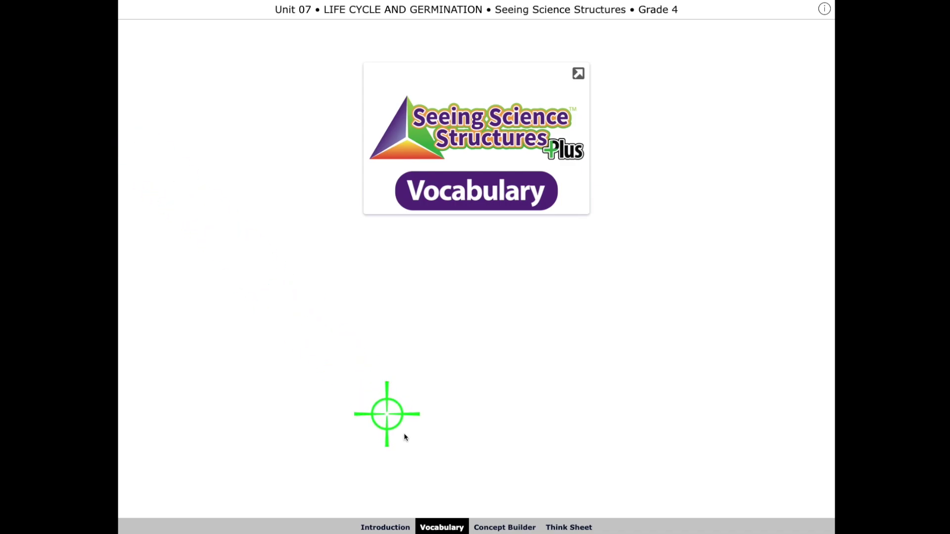
# - Launch the Concept Builder worksheet with the darkling beetle life-cycle diagram
pyautogui.click(497, 527)
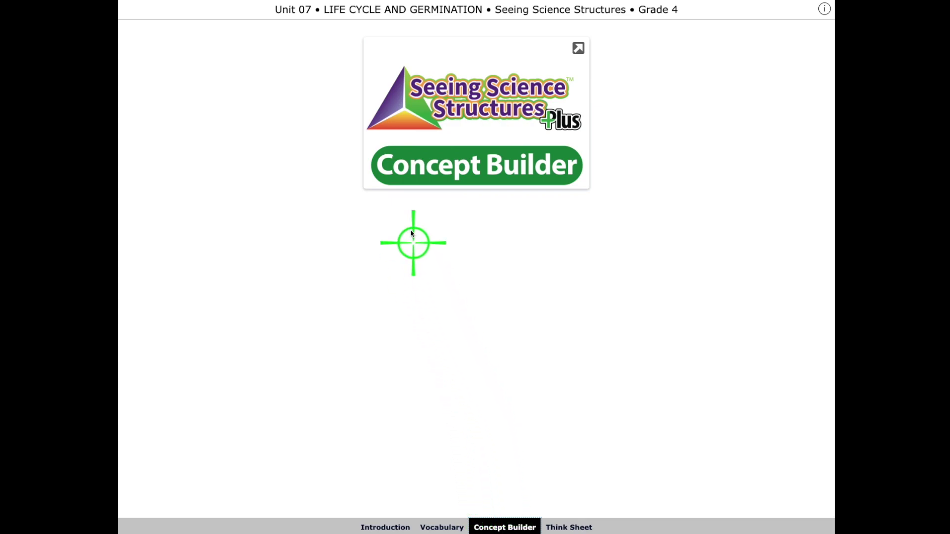
pyautogui.click(416, 172)
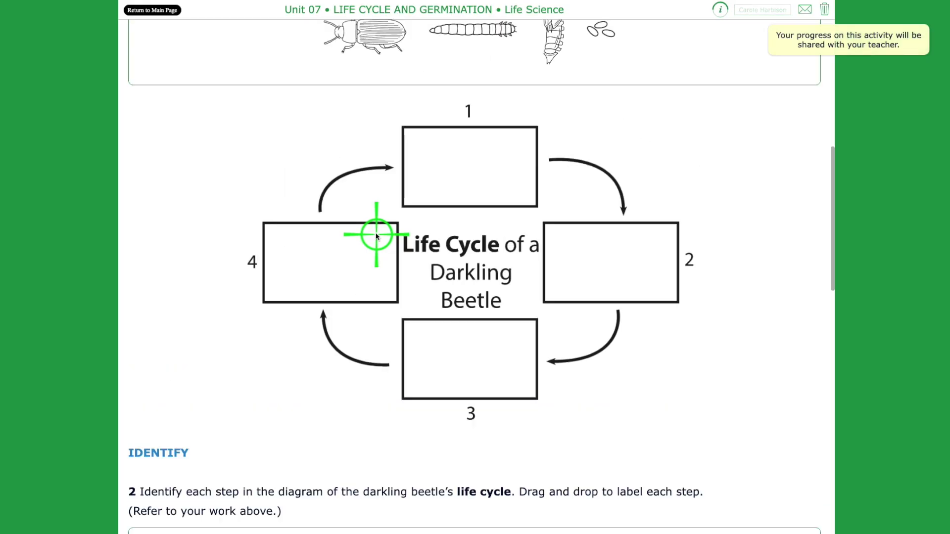
pyautogui.scroll(1, 269, 253)
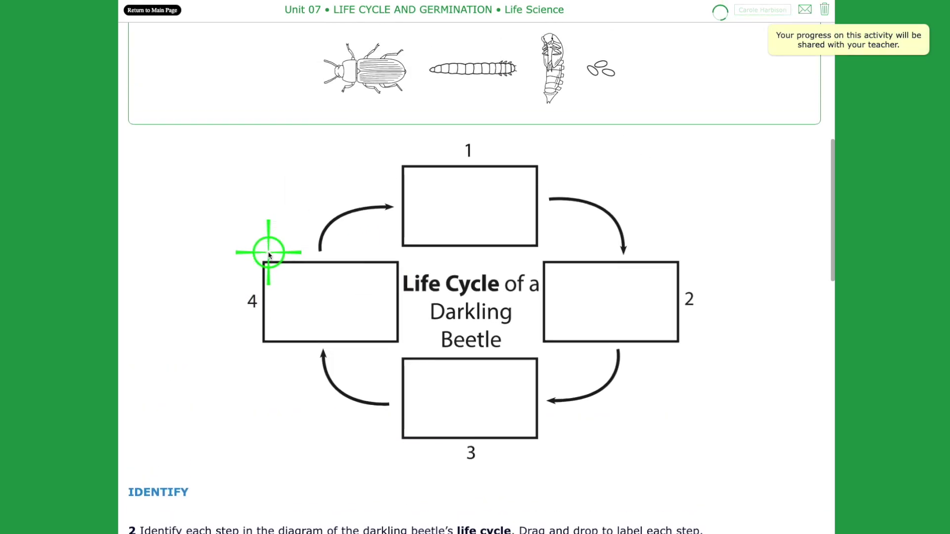
pyautogui.scroll(2, 274, 251)
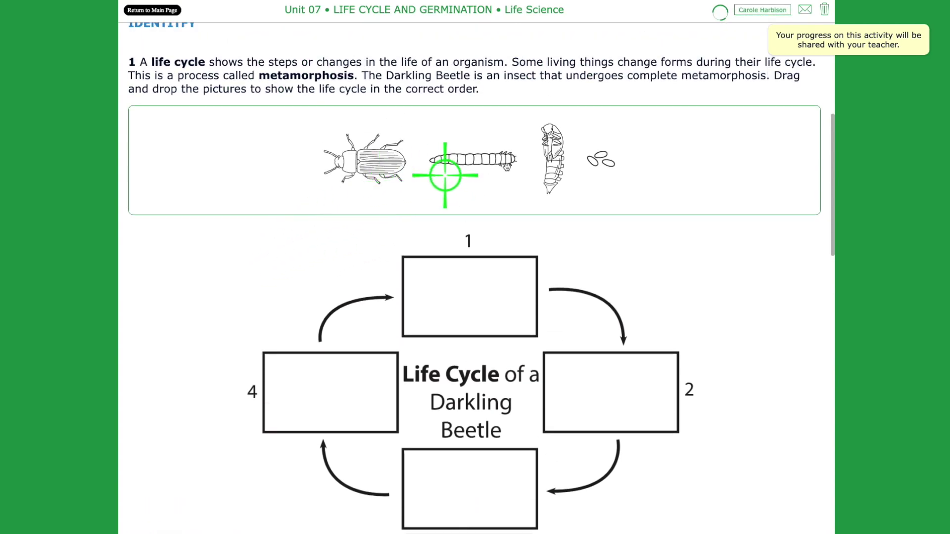
# - Place the eggs picture in box 1 and the larva picture in box 2 of the beetle life cycle
pyautogui.moveTo(601, 160)
pyautogui.mouseDown()
pyautogui.moveTo(541, 232)
pyautogui.moveTo(473, 287)
pyautogui.mouseUp()
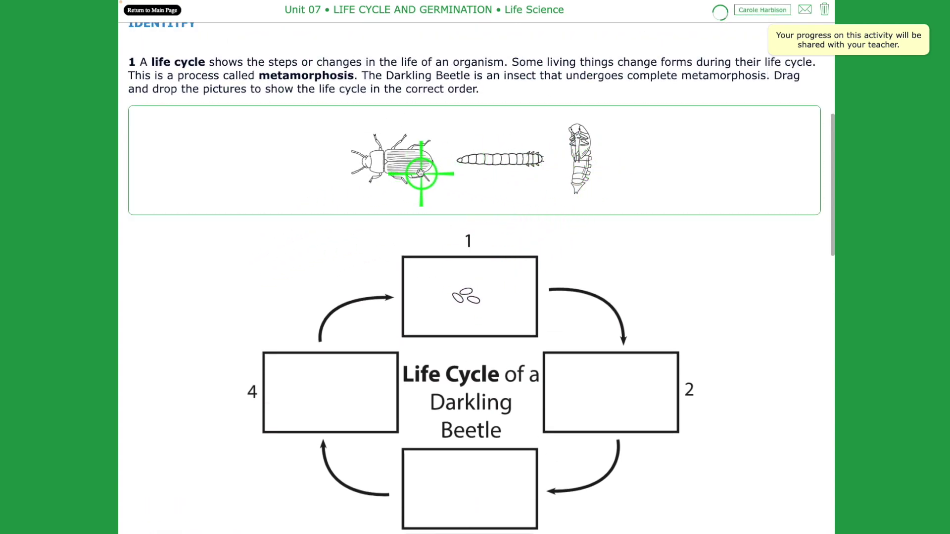
pyautogui.moveTo(485, 155); pyautogui.dragTo(604, 382)
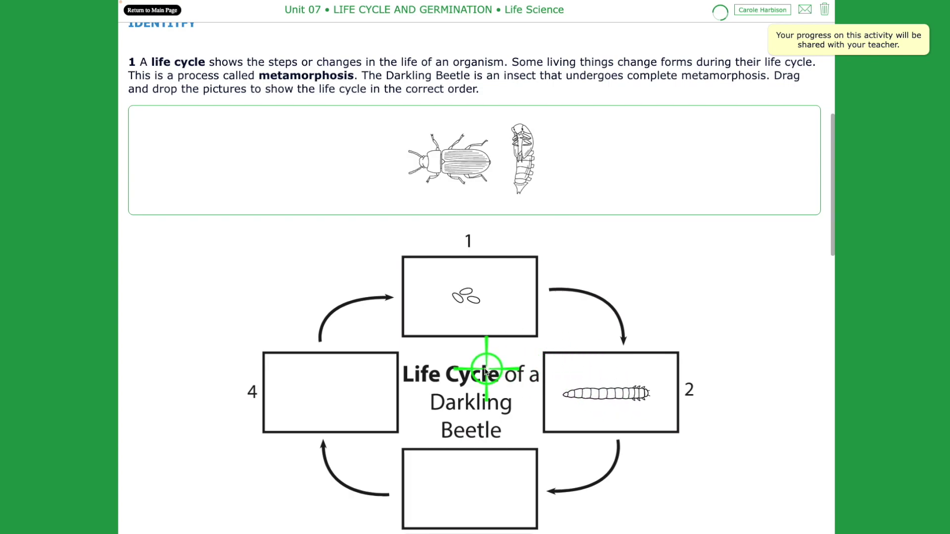
pyautogui.scroll(-1, 484, 369)
pyautogui.scroll(-3, 484, 369)
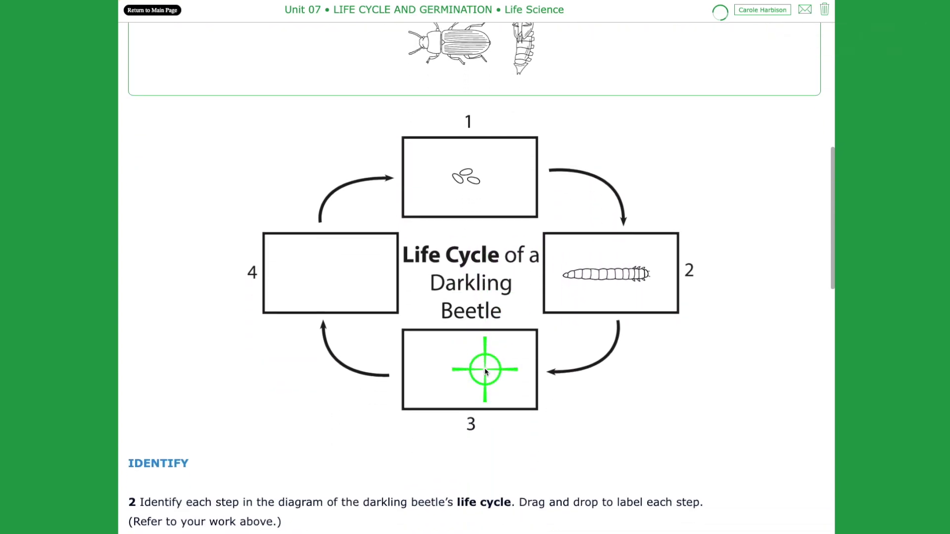
pyautogui.scroll(-5, 485, 368)
pyautogui.scroll(-5, 485, 369)
pyautogui.scroll(-3, 485, 368)
pyautogui.scroll(-5, 485, 369)
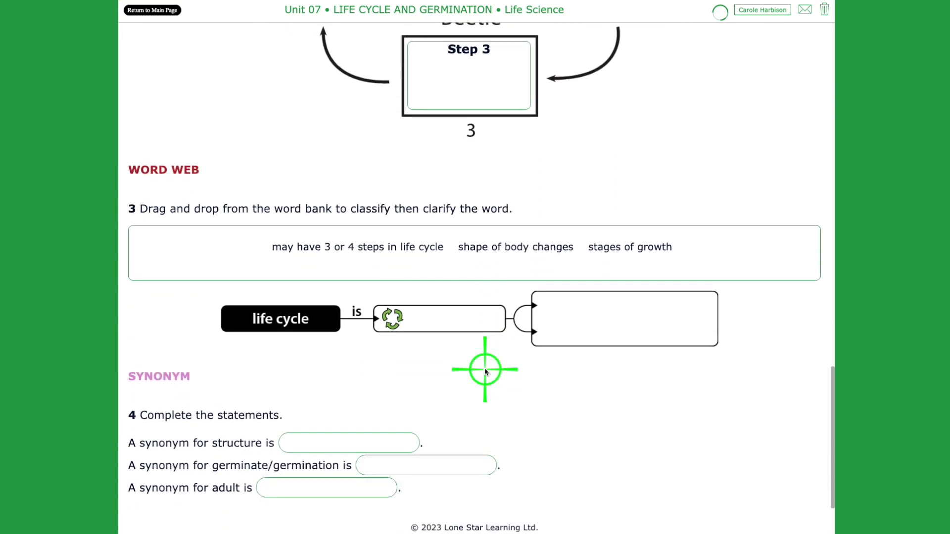
pyautogui.scroll(-2, 484, 369)
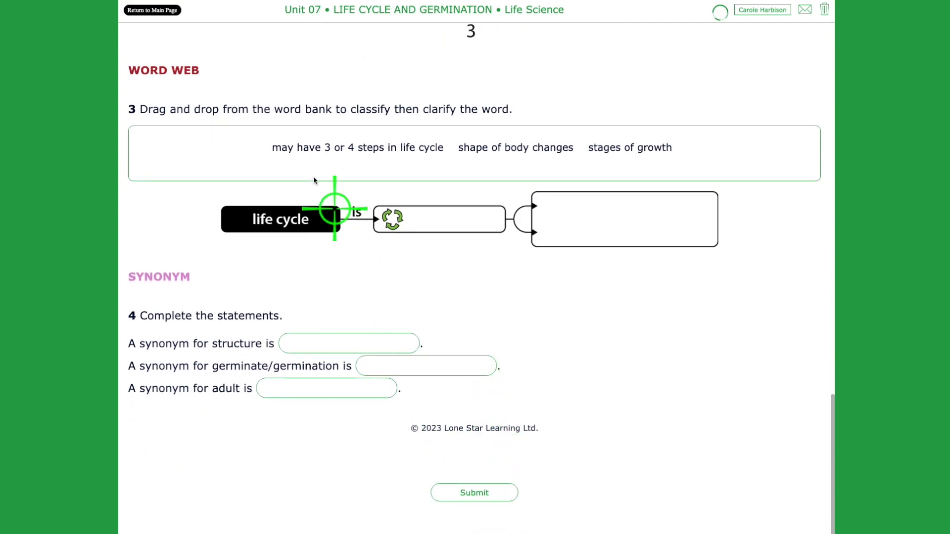
# - Leave the worksheet for the main page and launch the Think Sheet on bean seed germination
pyautogui.click(159, 13)
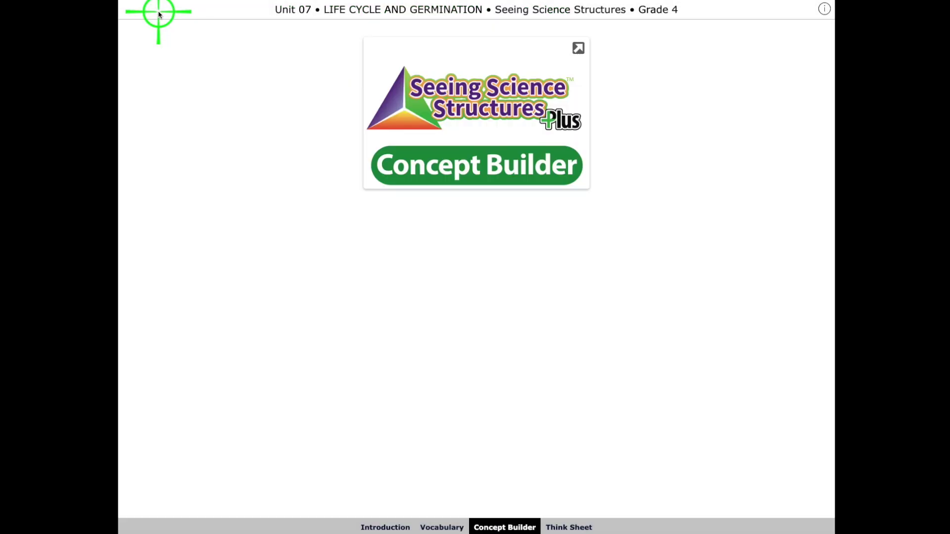
pyautogui.click(569, 527)
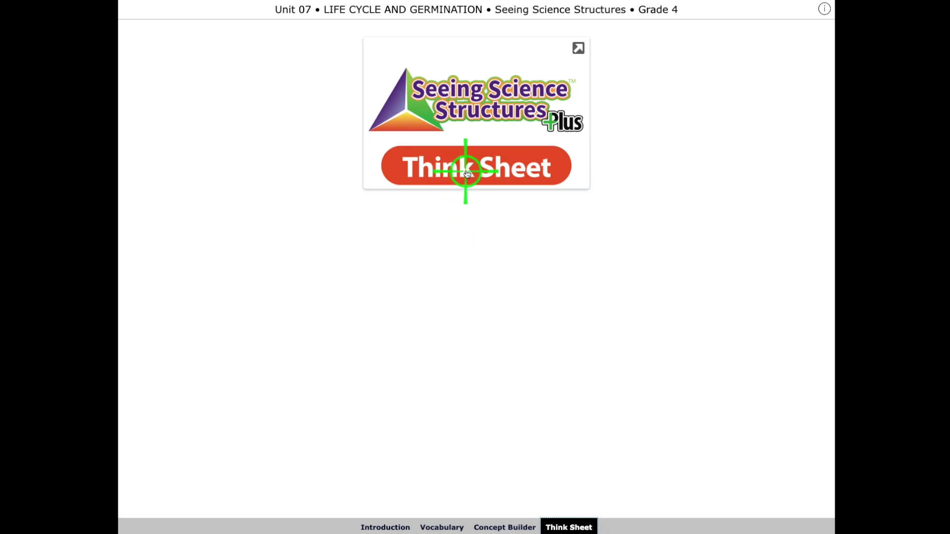
pyautogui.click(466, 171)
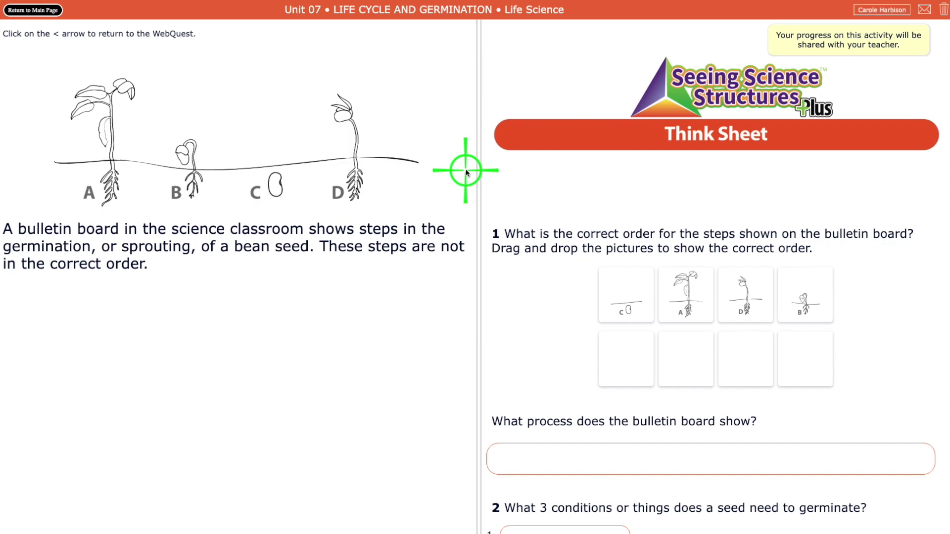
pyautogui.scroll(-1, 670, 333)
pyautogui.scroll(-1, 670, 333)
pyautogui.scroll(-2, 670, 332)
pyautogui.scroll(-1, 670, 333)
pyautogui.scroll(-3, 670, 333)
pyautogui.scroll(-3, 670, 333)
pyautogui.scroll(-4, 670, 332)
pyautogui.scroll(-3, 670, 333)
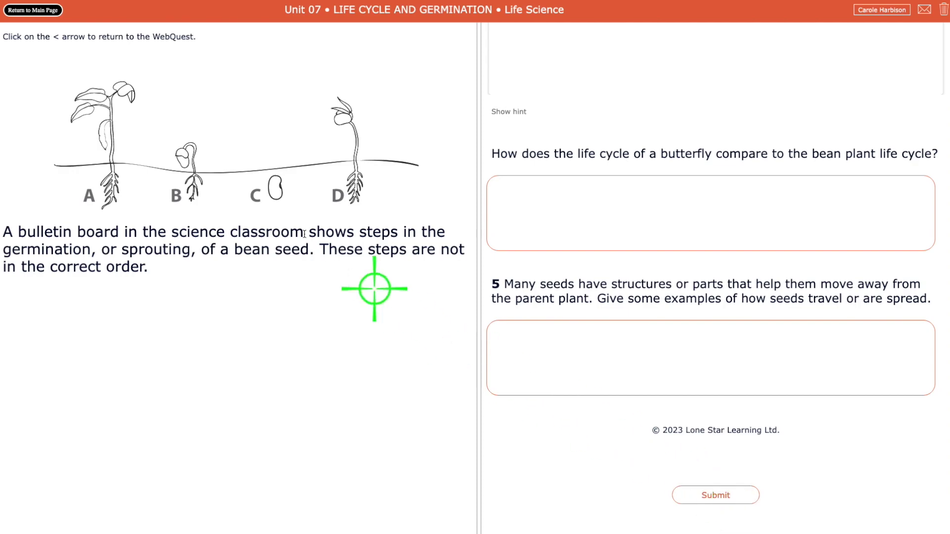
# - Close the bean germination Think Sheet and return to the webquest's main page
pyautogui.click(47, 11)
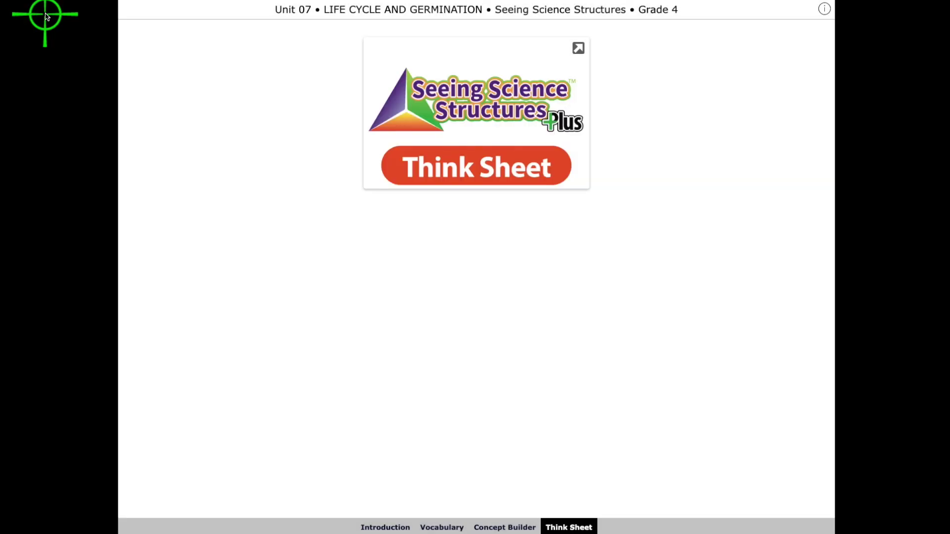